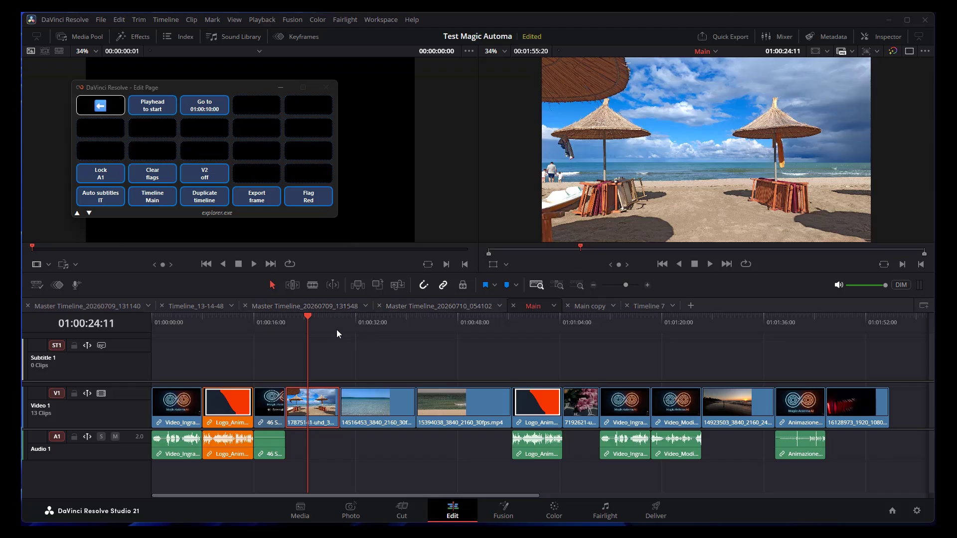
Move the playhead to the timeline start with the Playhead to start macro and dismiss the notice from the Go to 01:00:10:00 attempt
left_click(158, 114)
left_click(199, 114)
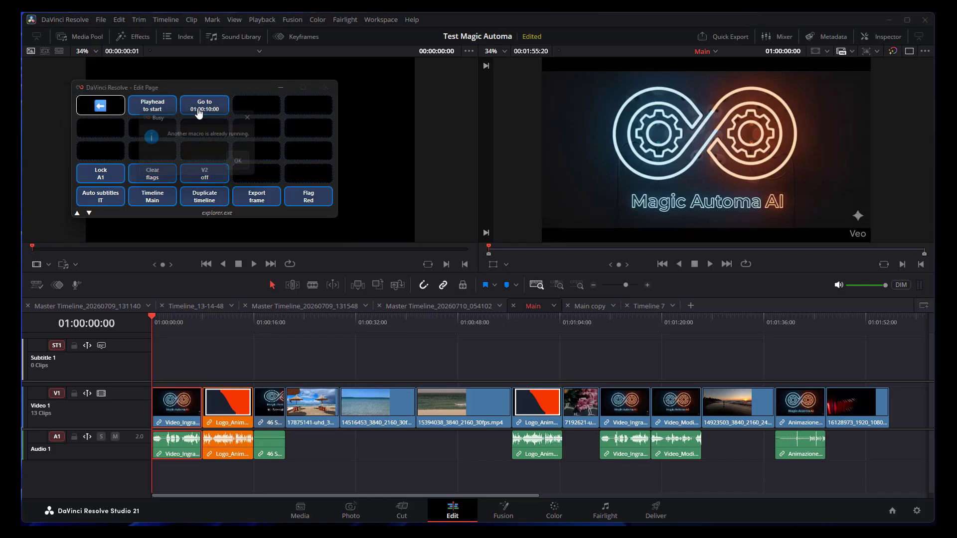
left_click(238, 163)
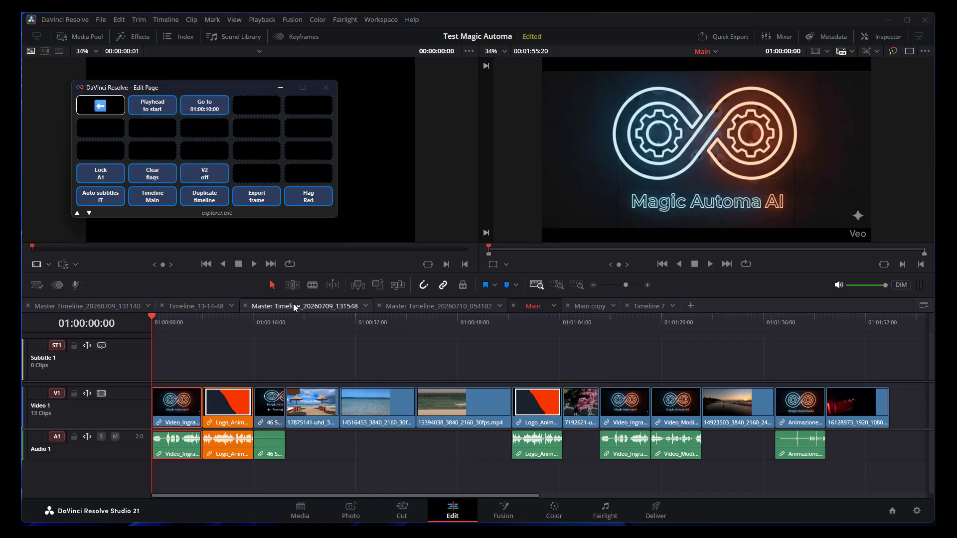
Place the playhead at about 01:00:22:24, then run the Go to 01:00:10:00 macro followed by the Playhead to start macro
left_click(297, 323)
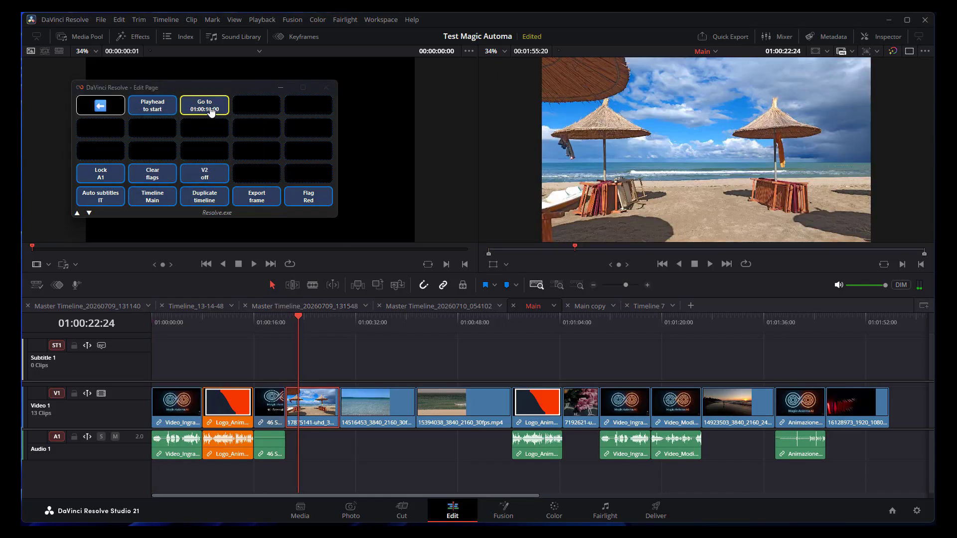
left_click(209, 108)
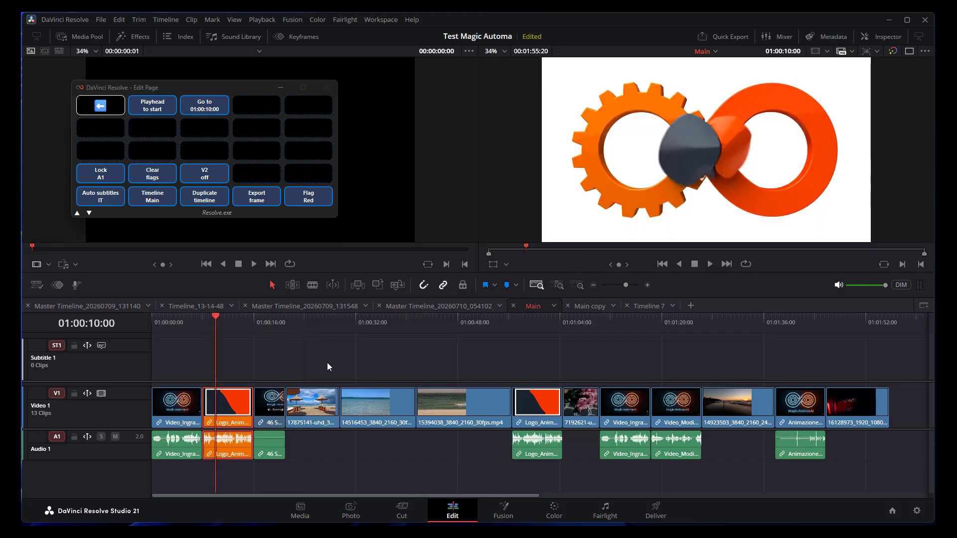
left_click(157, 112)
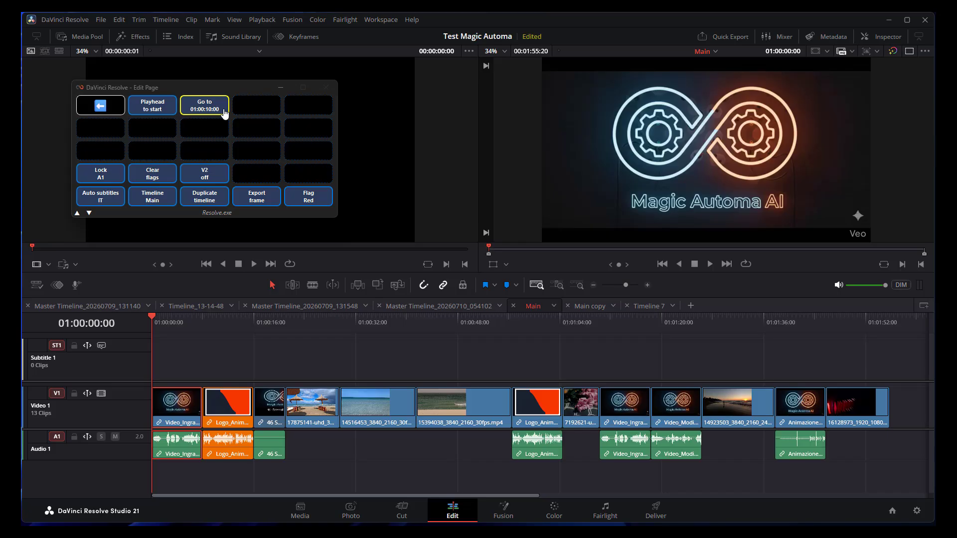
Examine the playhead operations available in the Playhead to start macro's action, discard the edit and run the macro
right_click(167, 106)
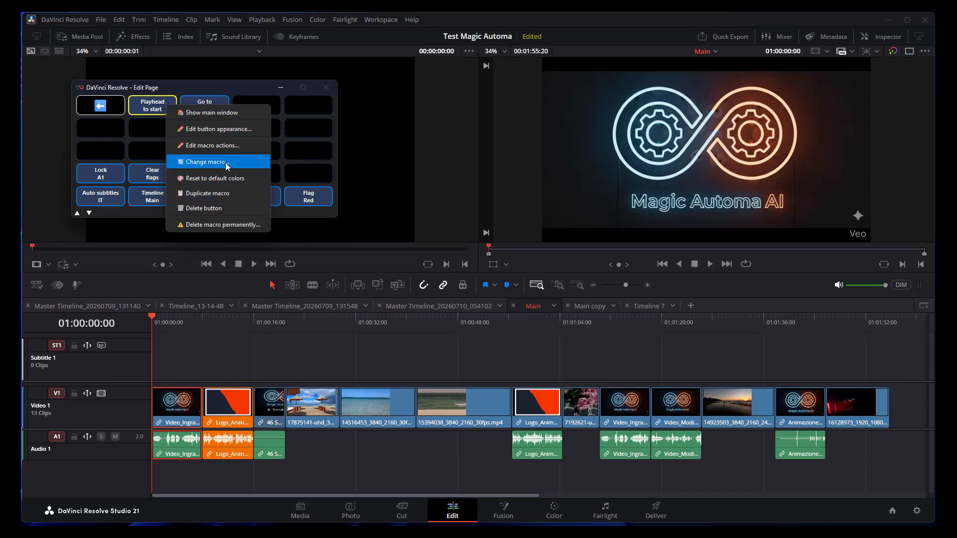
left_click(231, 146)
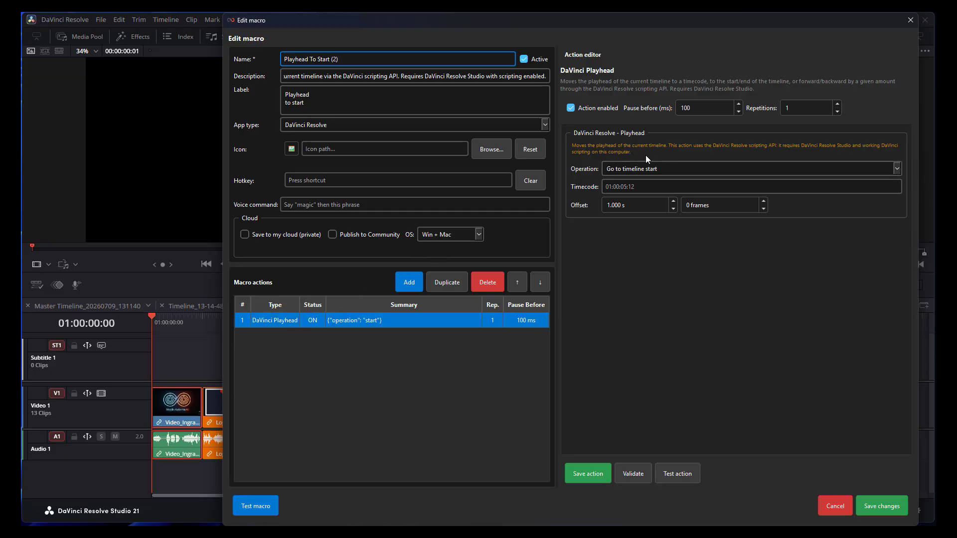
left_click(773, 169)
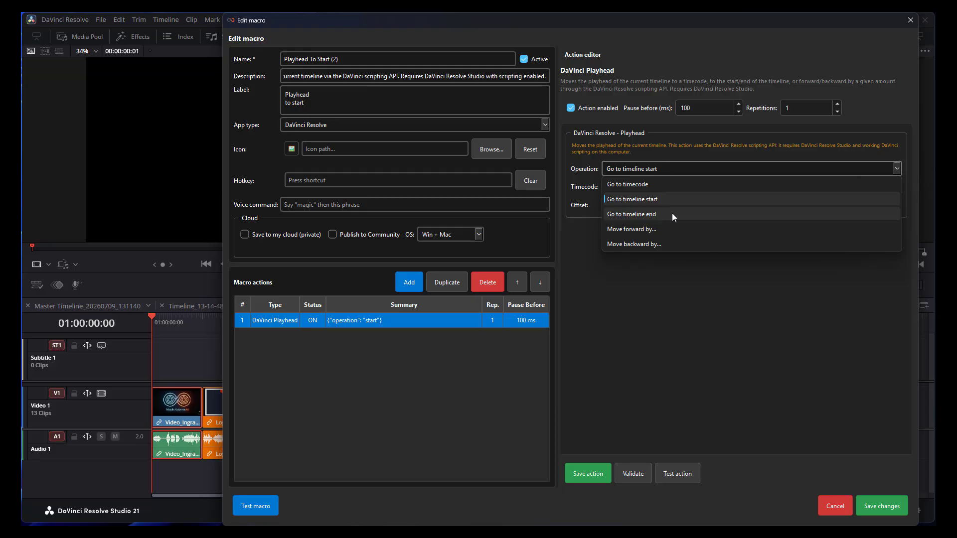
left_click(666, 169)
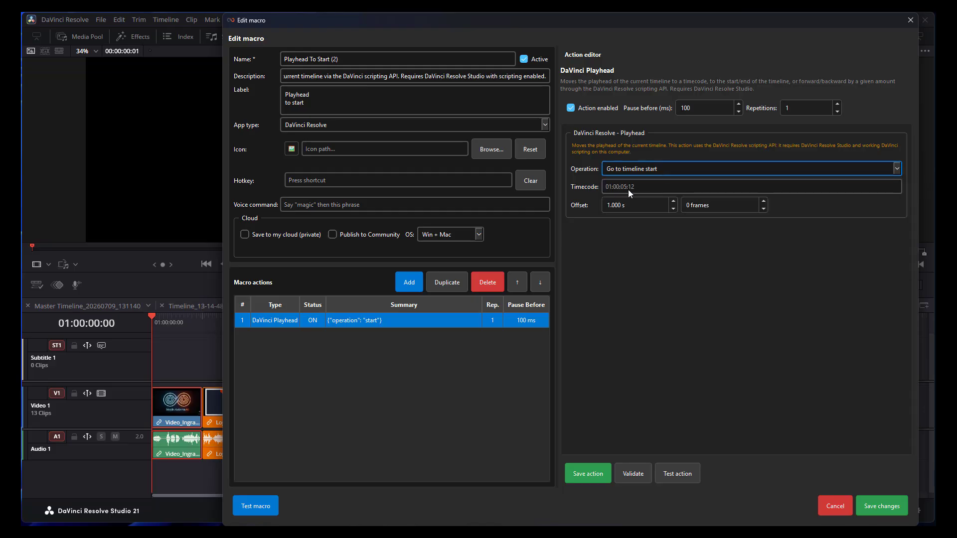
left_click(665, 167)
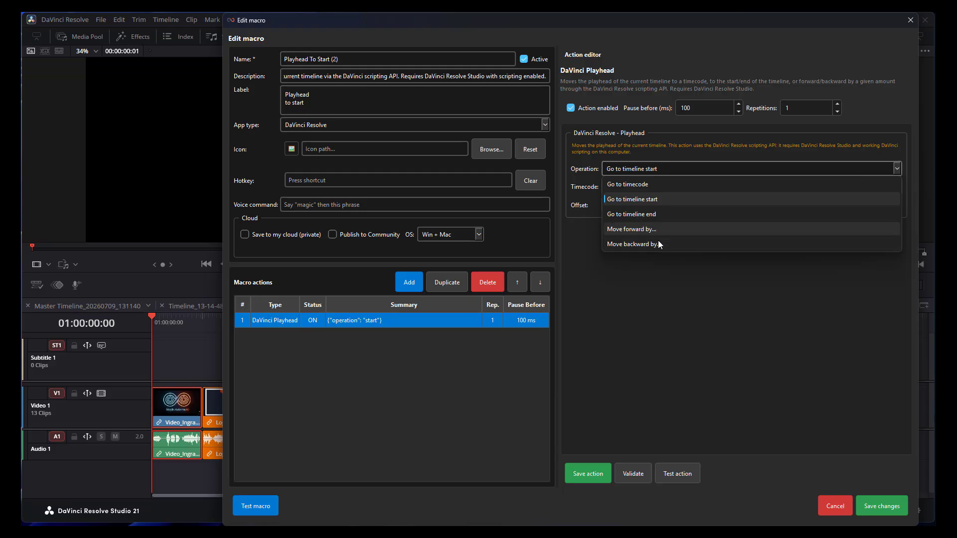
left_click(643, 169)
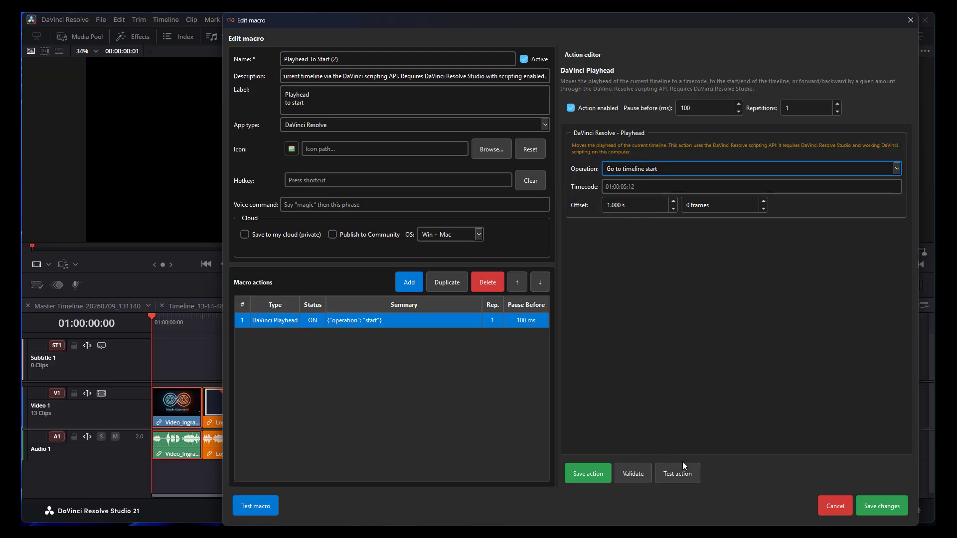
left_click(828, 507)
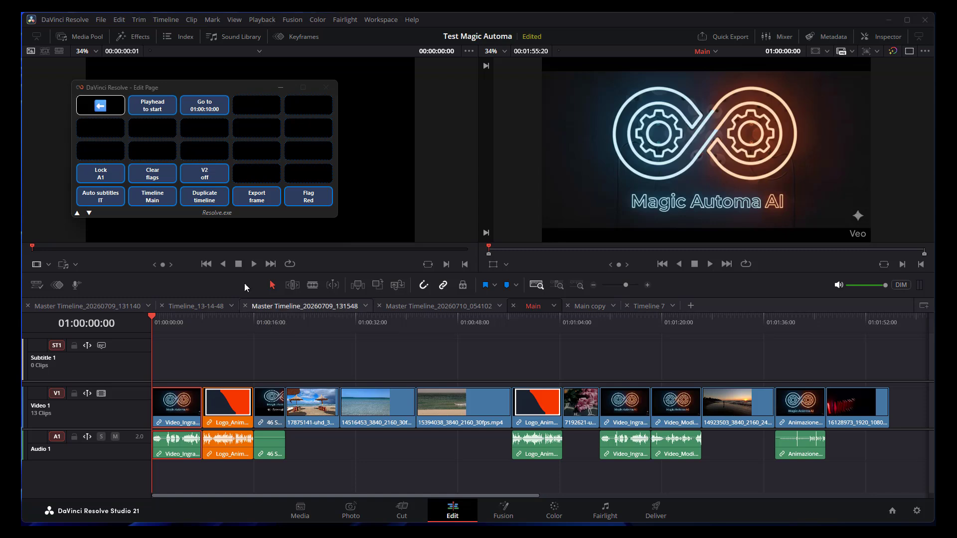
left_click(153, 108)
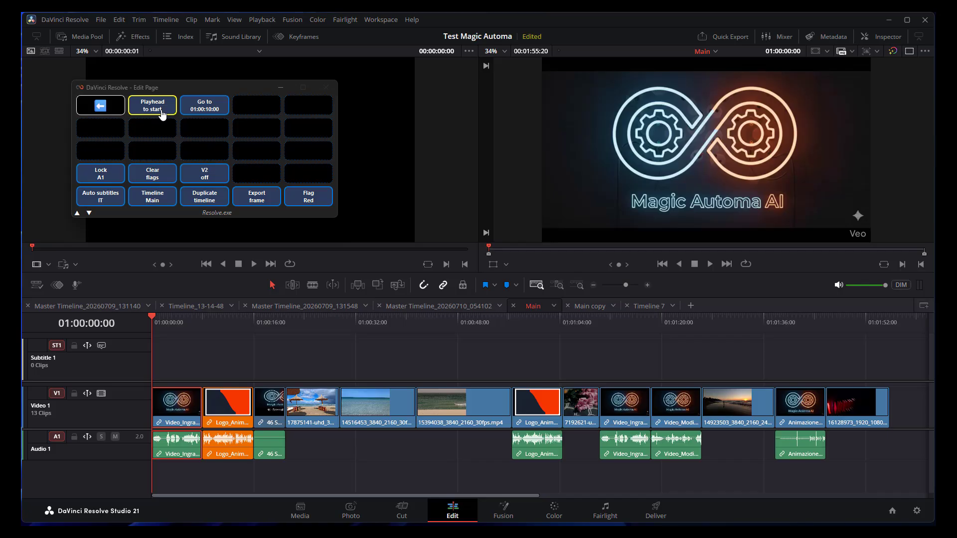
Inspect the timecode setting of the Go to 01:00:10:00 macro, close it without saving and run the macro
right_click(209, 106)
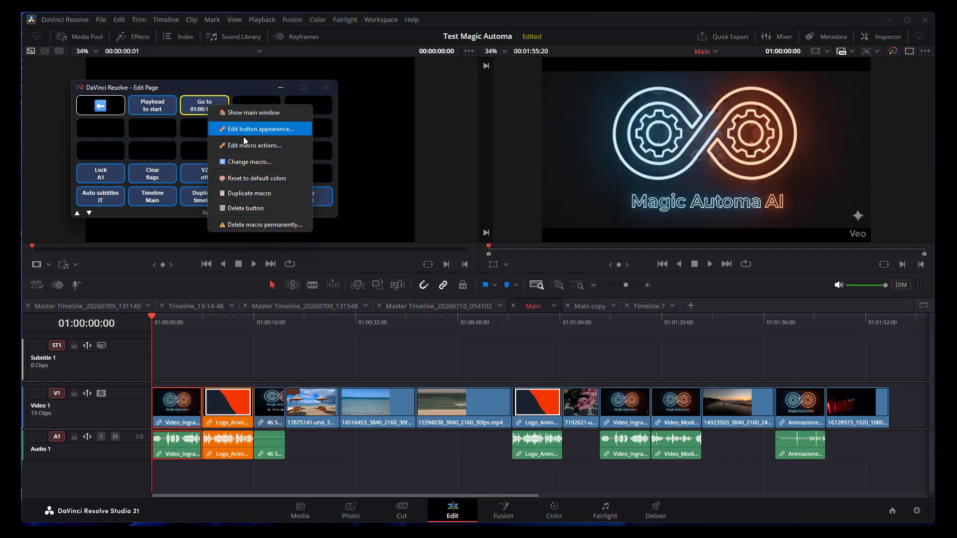
left_click(252, 145)
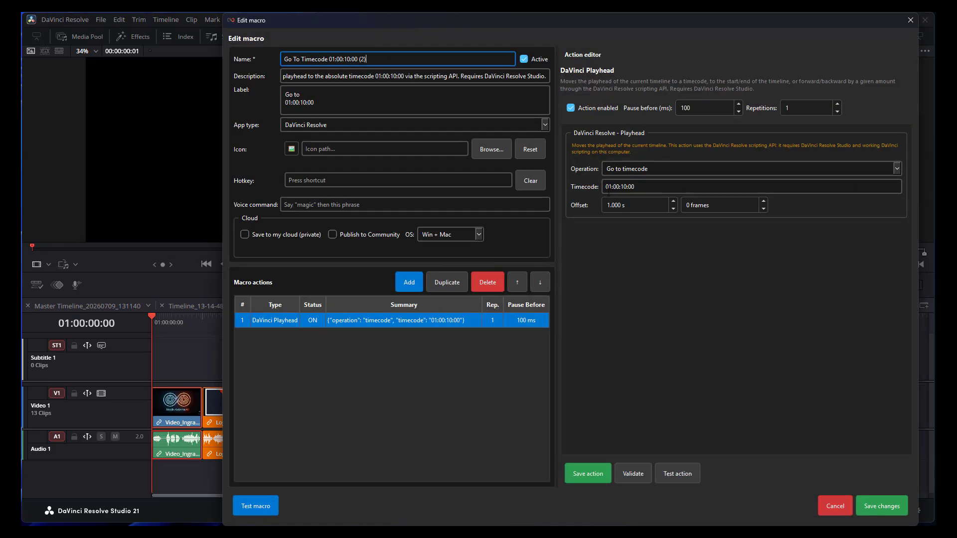
left_click_drag(674, 186, 604, 187)
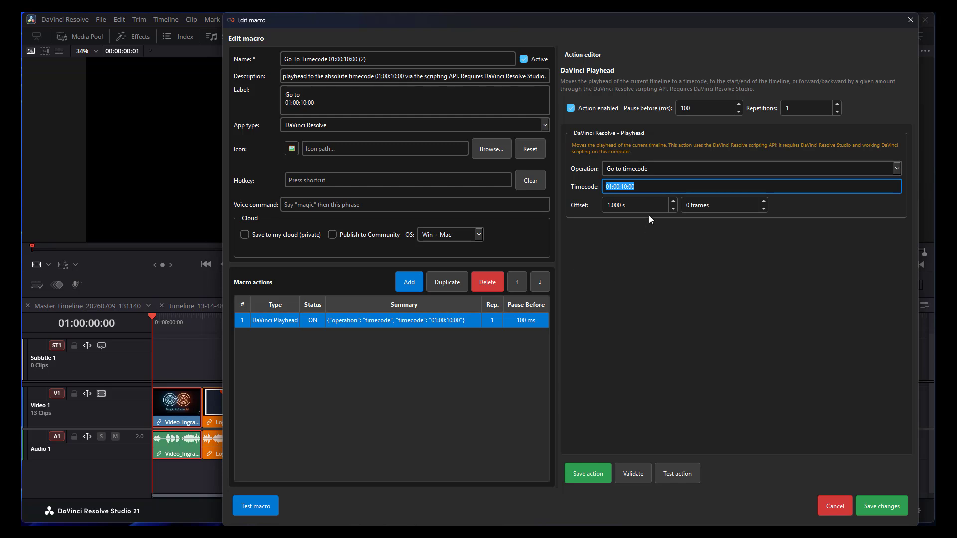
left_click(623, 309)
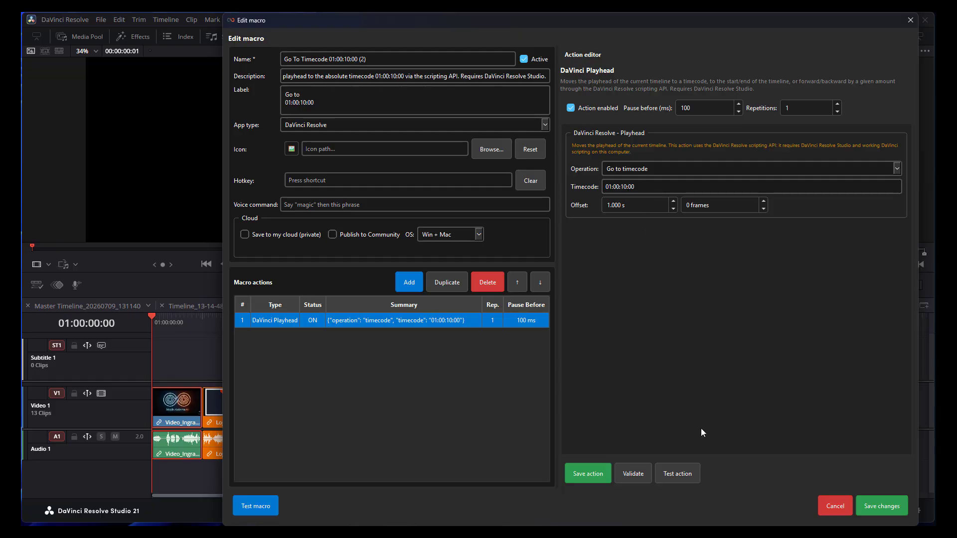
left_click(828, 506)
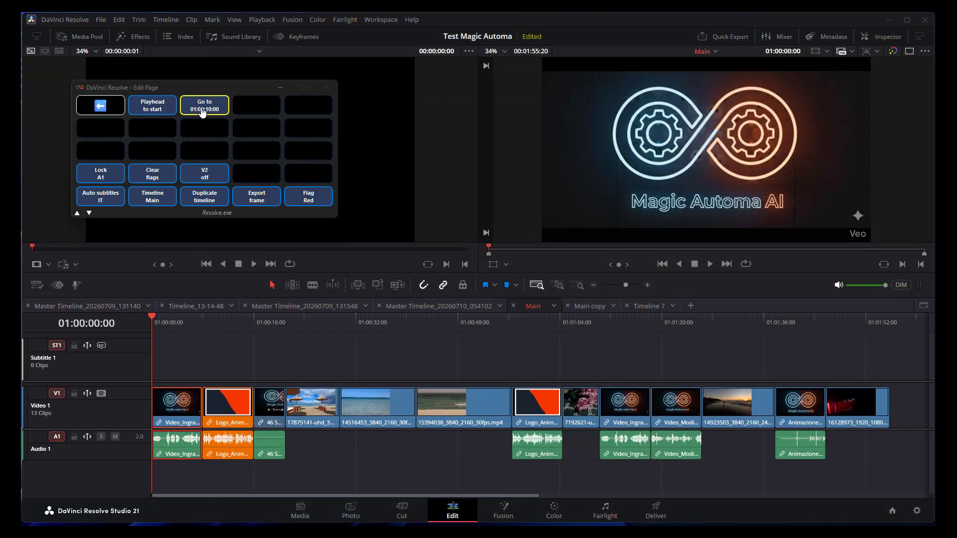
left_click(203, 110)
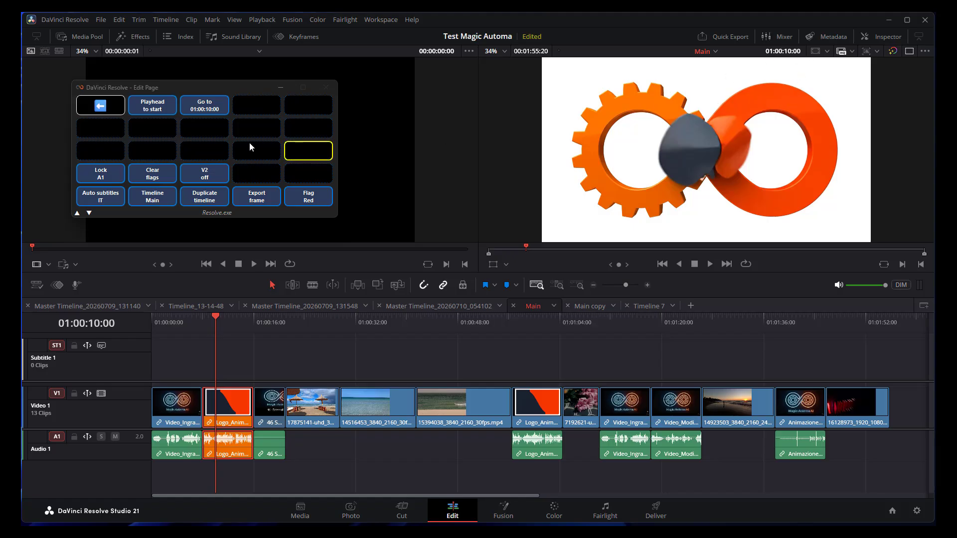
Review the action settings of the Go to 01:00:10:00 macro again and leave the editor without saving
right_click(203, 112)
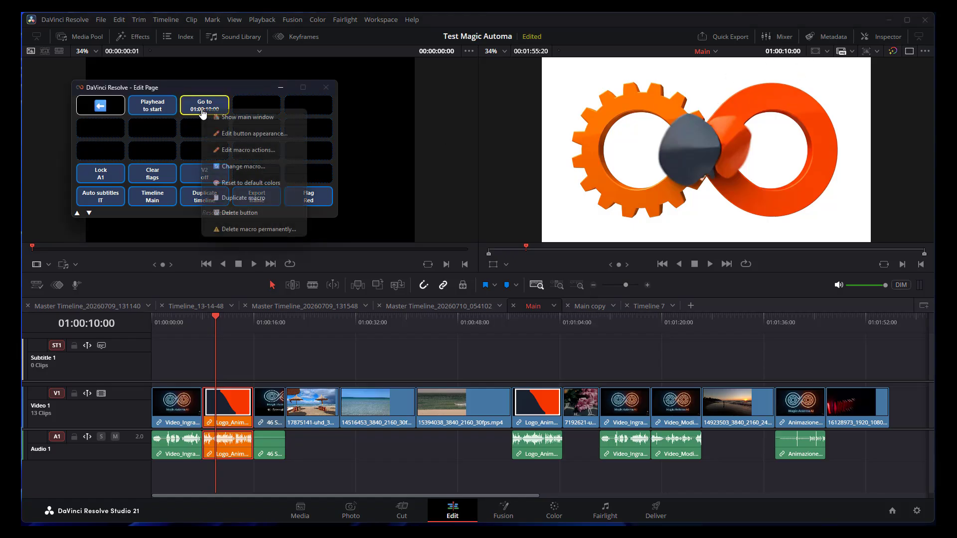
left_click(244, 150)
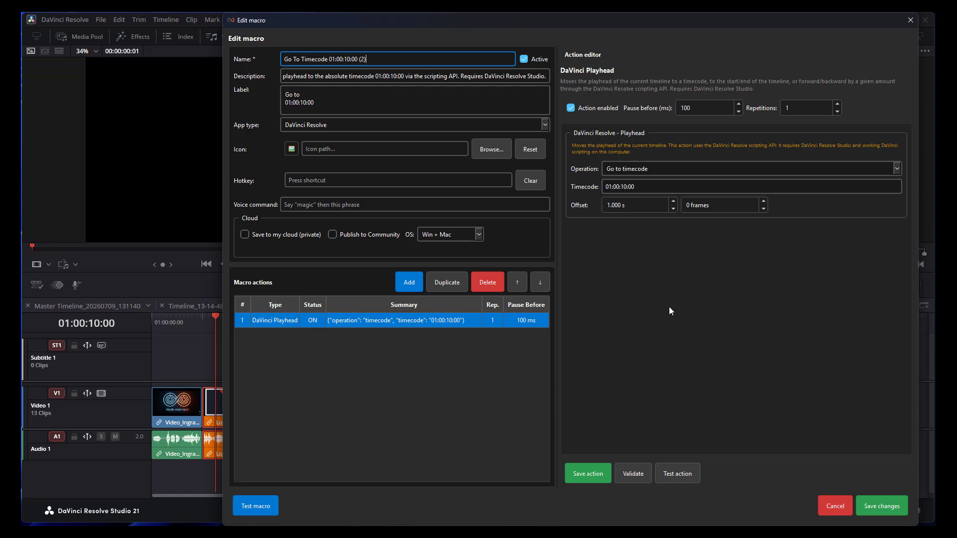
left_click(829, 504)
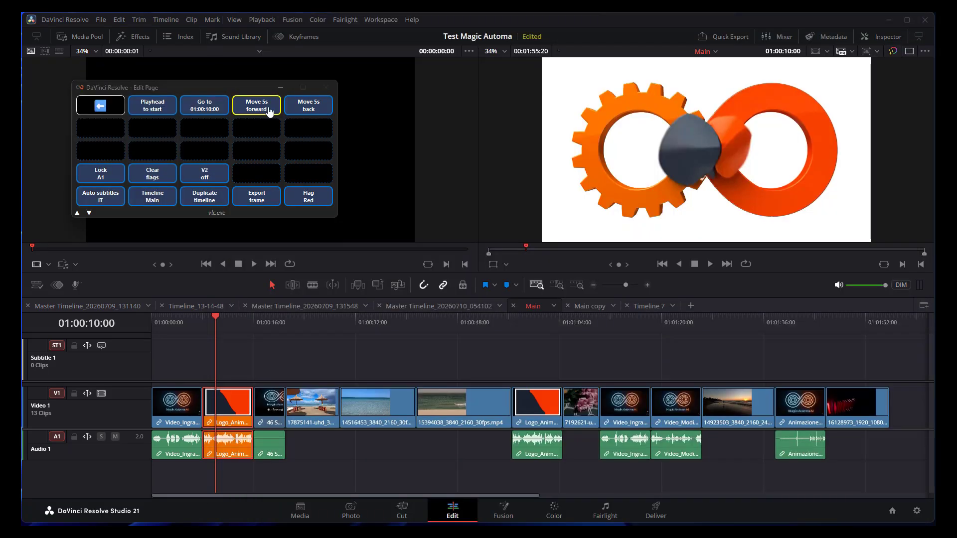
Inspect the operation and offset of the Move 5s forward macro and leave the editor without saving
right_click(270, 110)
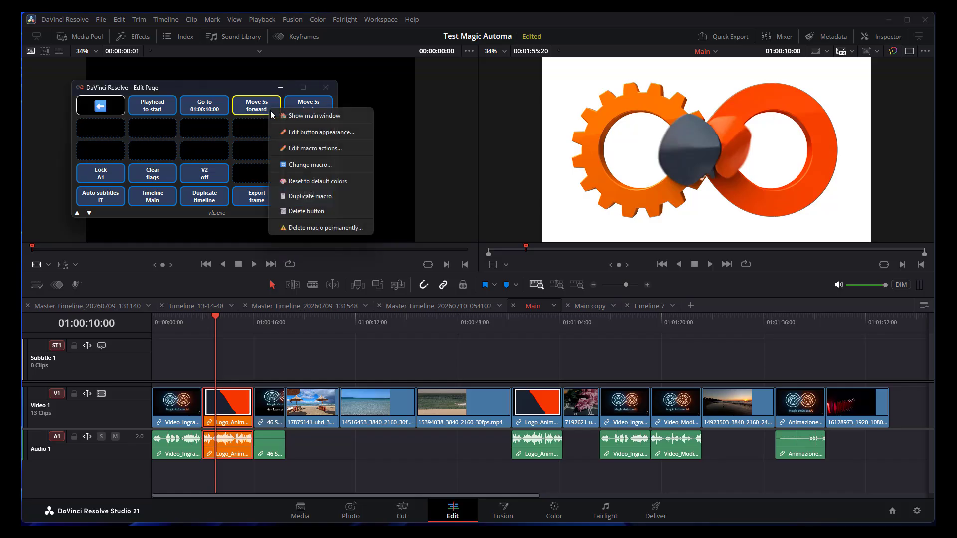
left_click(304, 148)
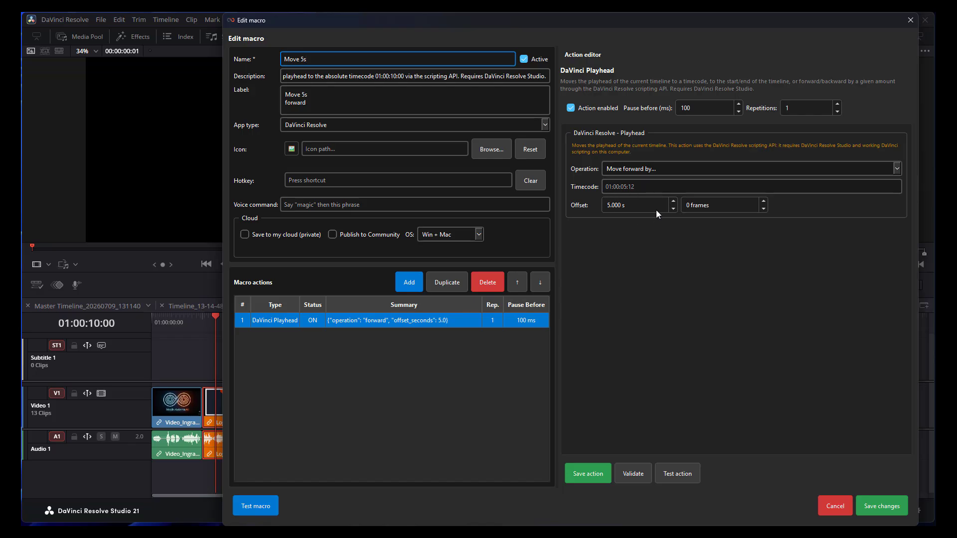
left_click(827, 510)
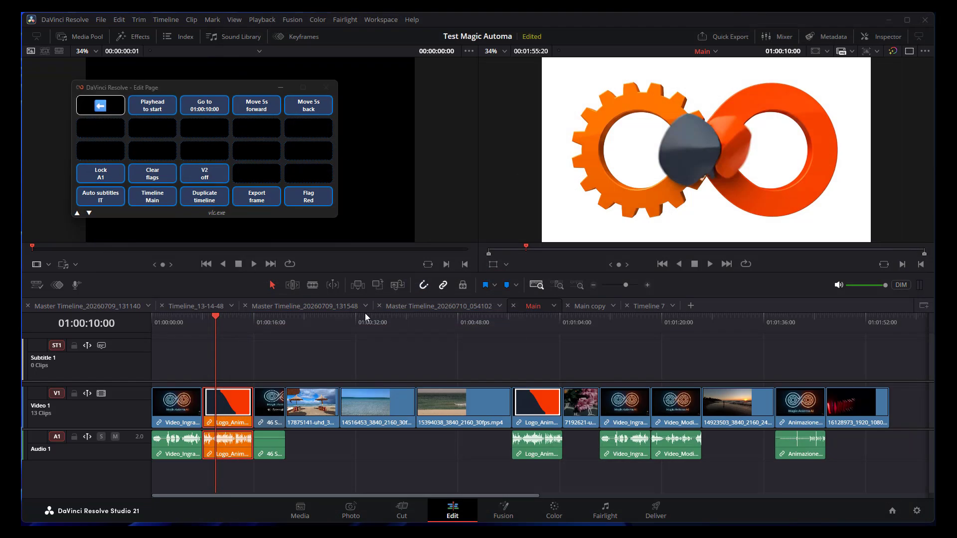
Advance the playhead to 01:00:20:00 with the Move 5s forward macro, then step it back with the Move 5s back macro
left_click(254, 115)
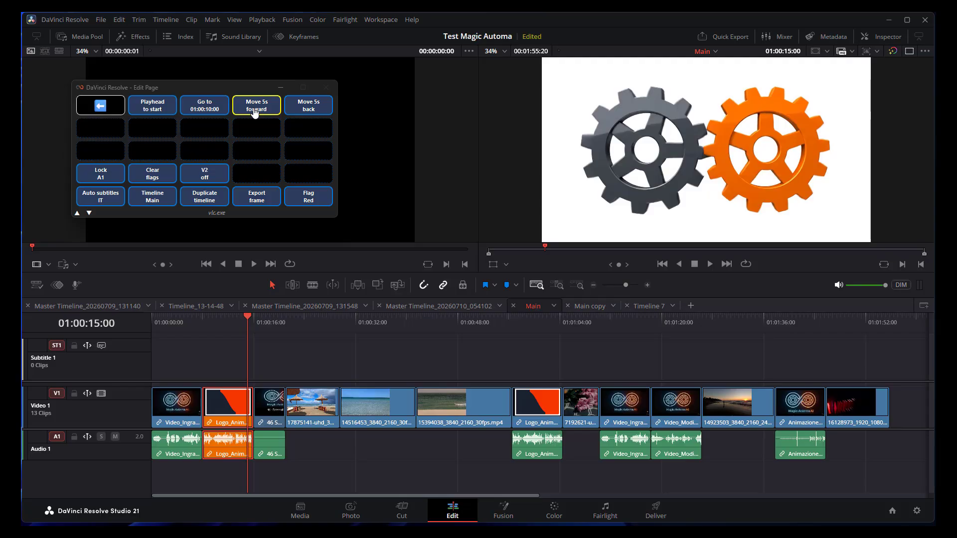
left_click(255, 113)
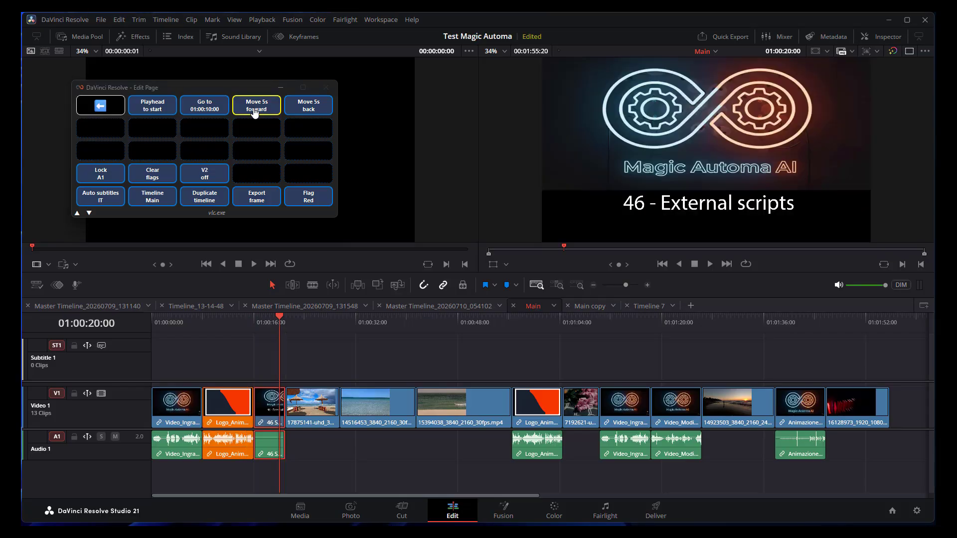
left_click(255, 113)
left_click(244, 163)
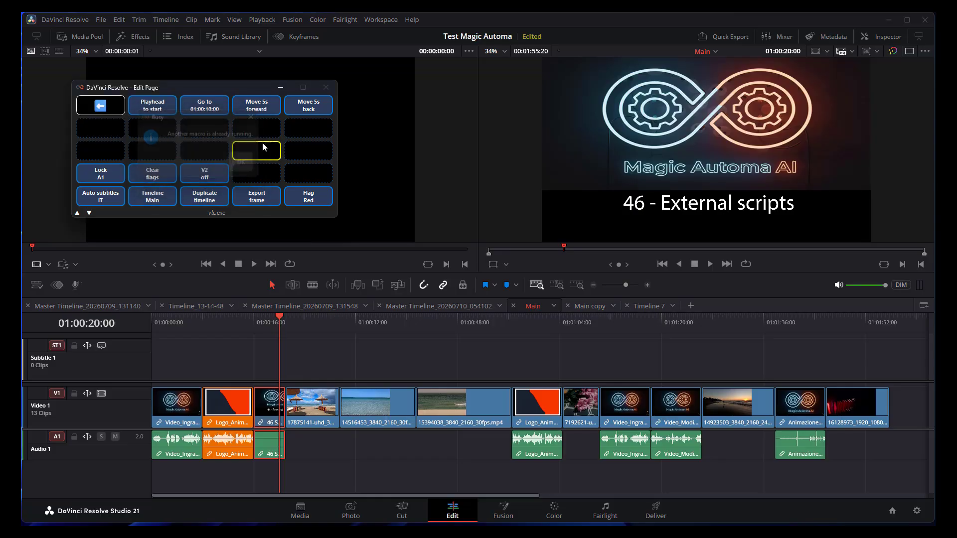
left_click(297, 114)
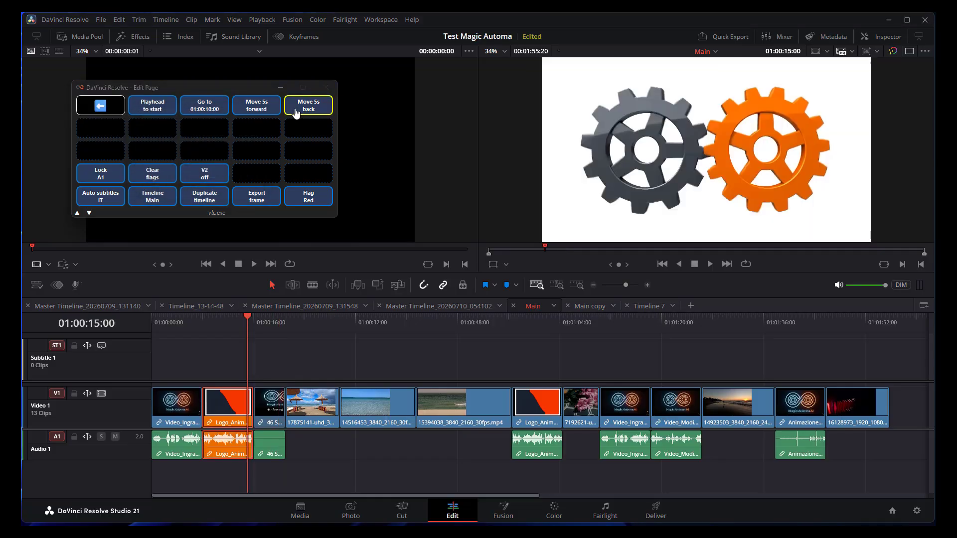
left_click(296, 113)
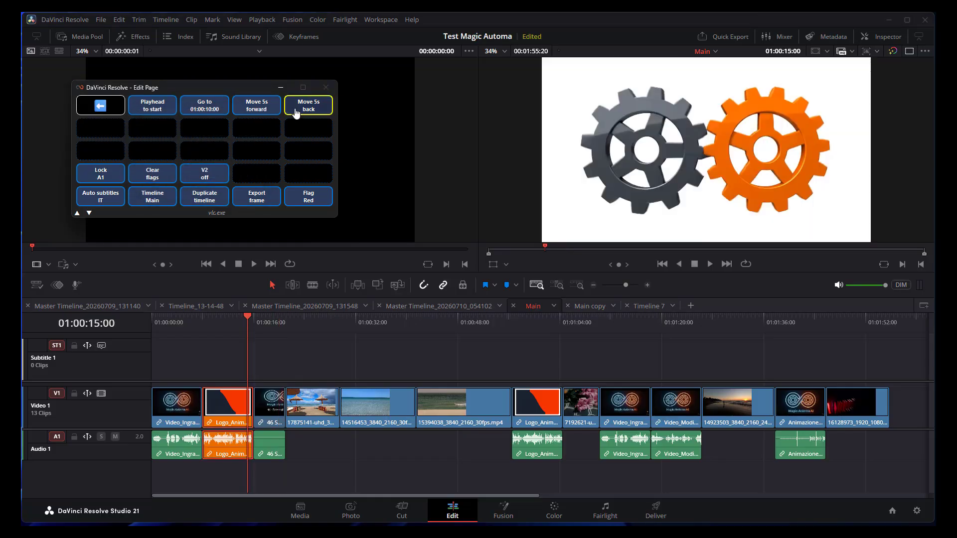